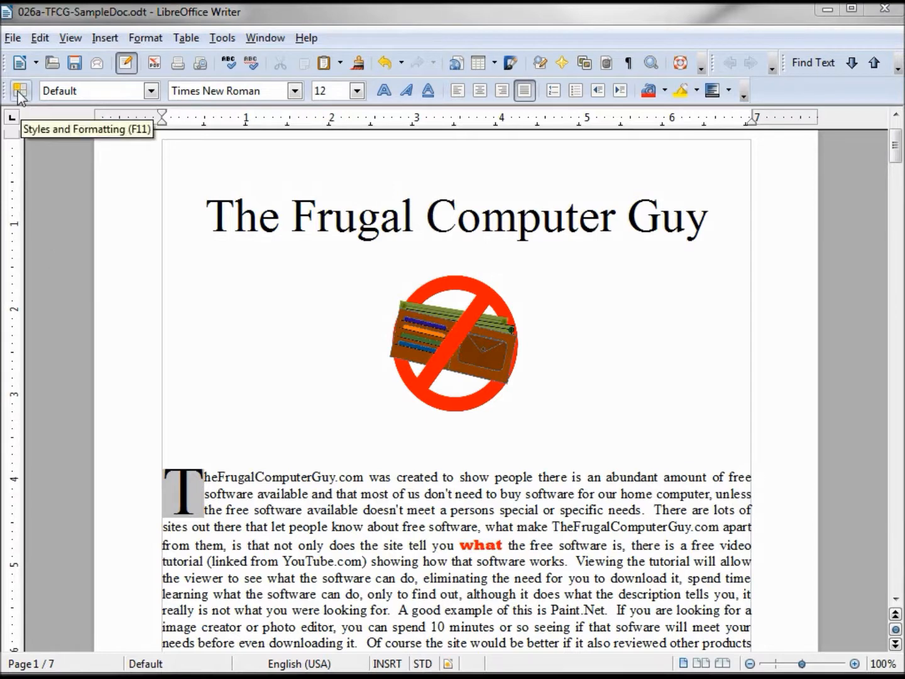
left_click(18, 93)
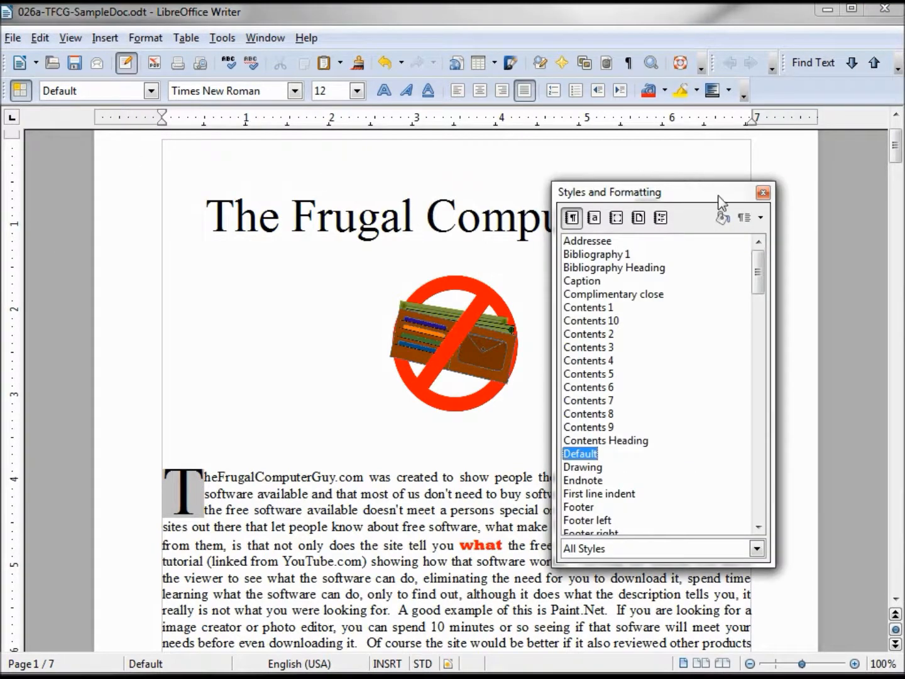
left_click(763, 192)
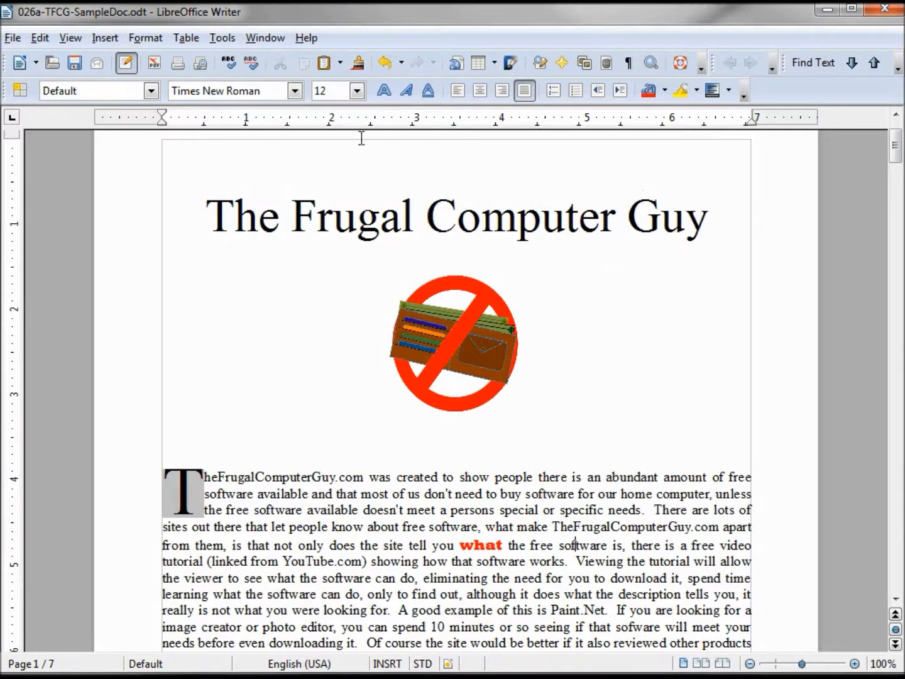
left_click(146, 39)
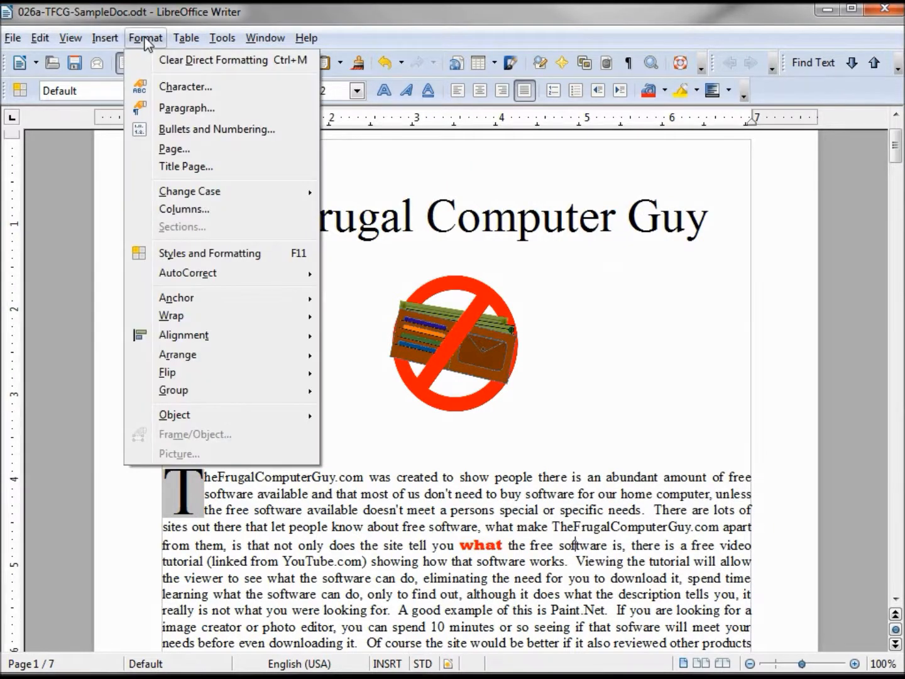
left_click(202, 256)
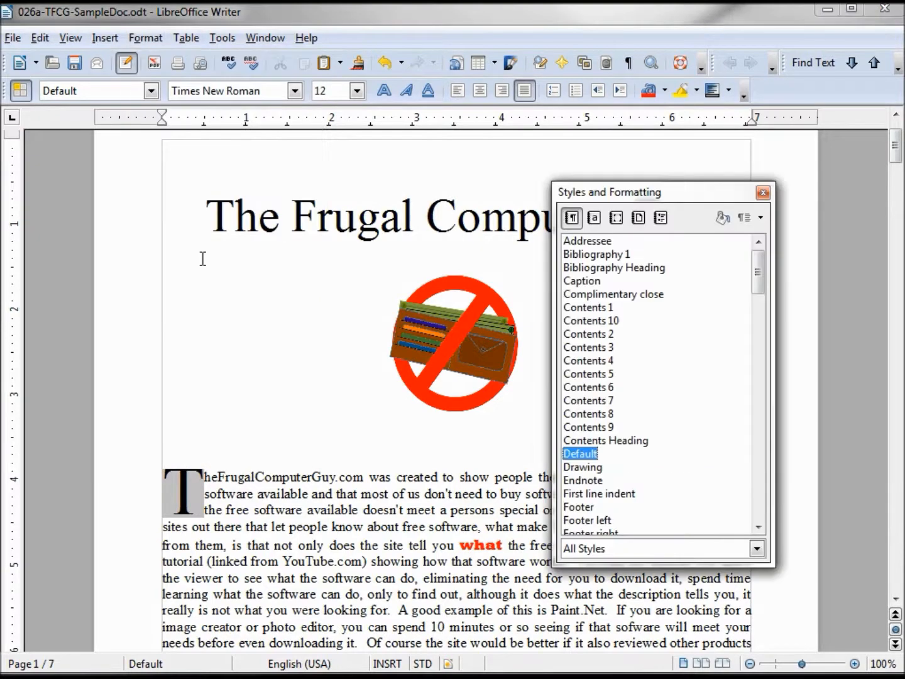
left_click(763, 192)
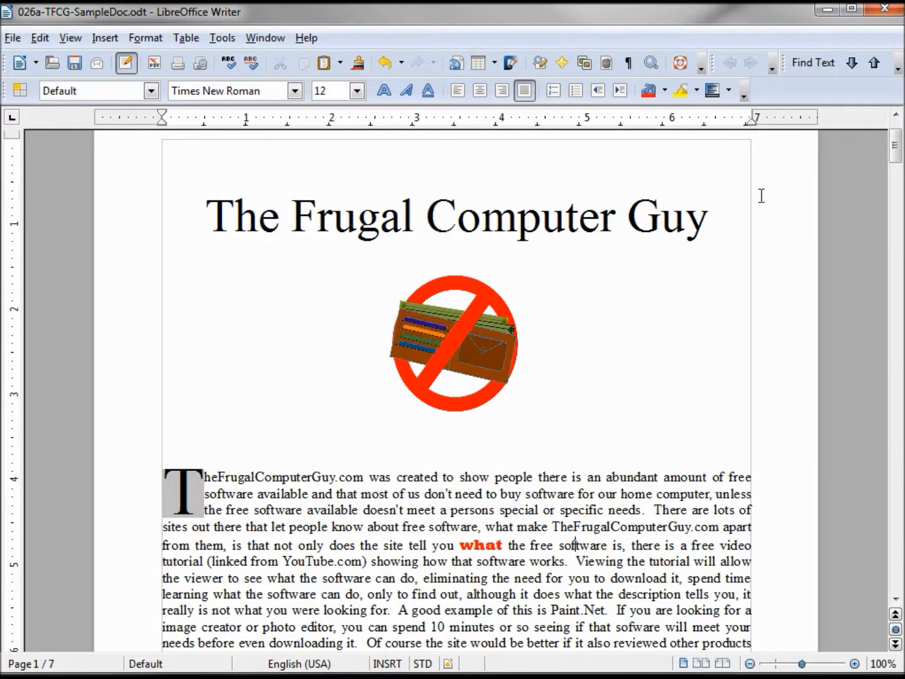
Show the Styles and Formatting window and dock it along the right side of the document
key("F11")
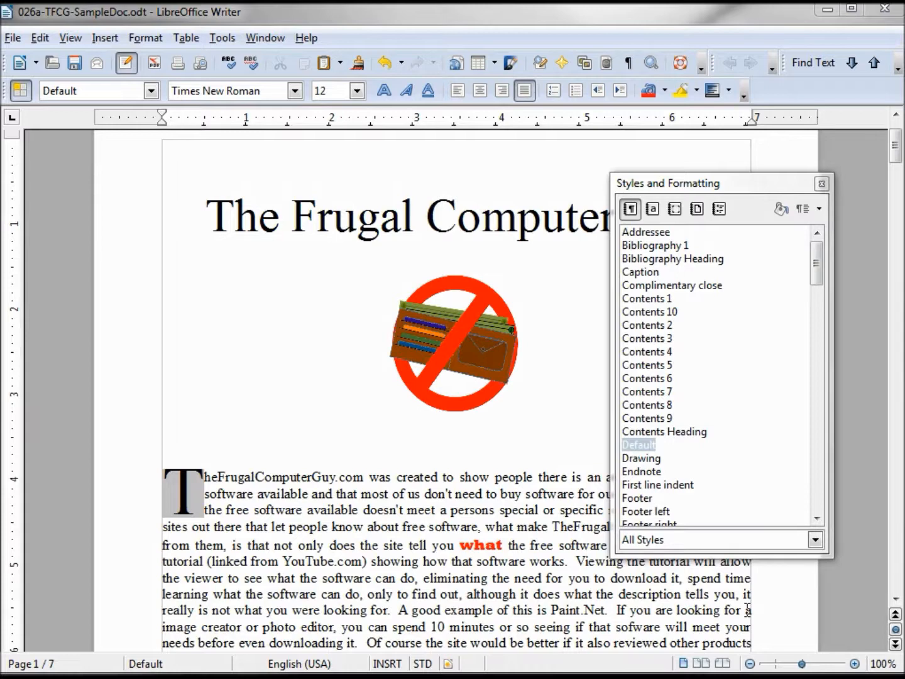
left_click_drag(752, 187, 902, 231)
double_click(824, 128, "ctrl")
left_click_drag(684, 197, 6, 195)
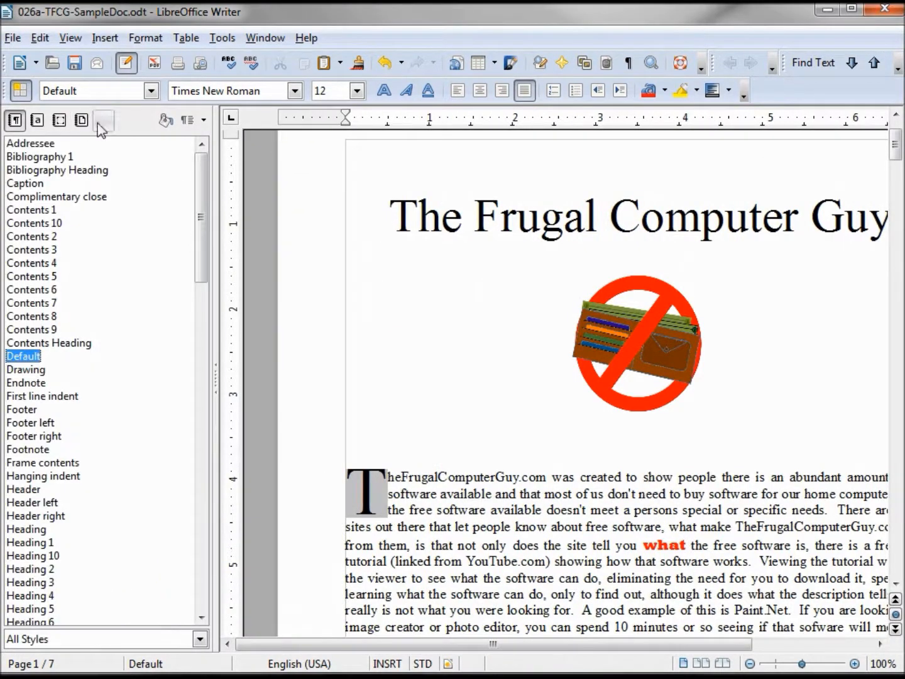
left_click_drag(138, 127, 902, 212)
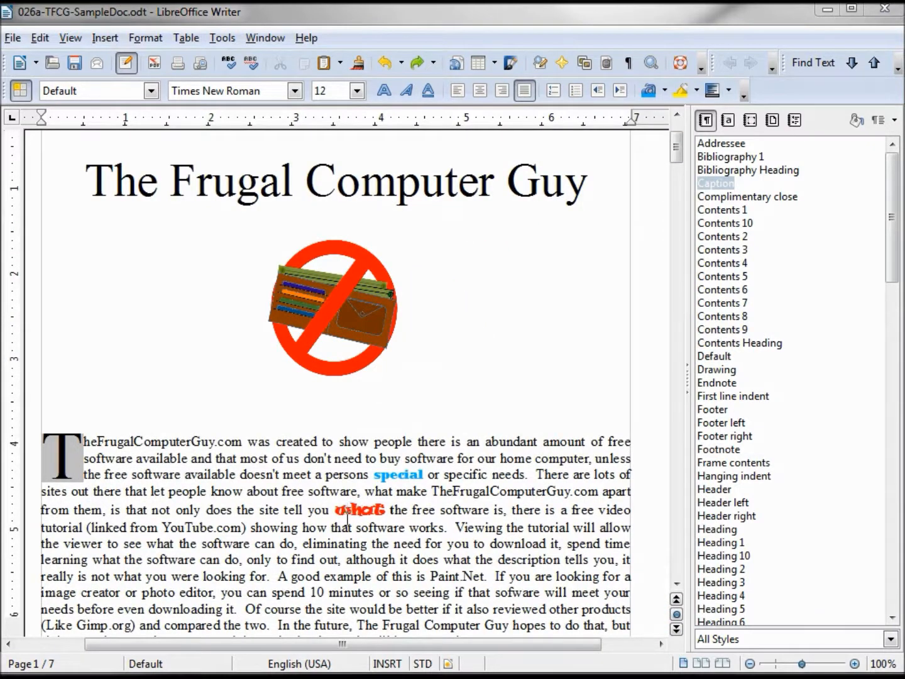
Copy the formatting of the word "what" onto the word "viewer" in the first paragraph with the Format Paintbrush
left_click(355, 509)
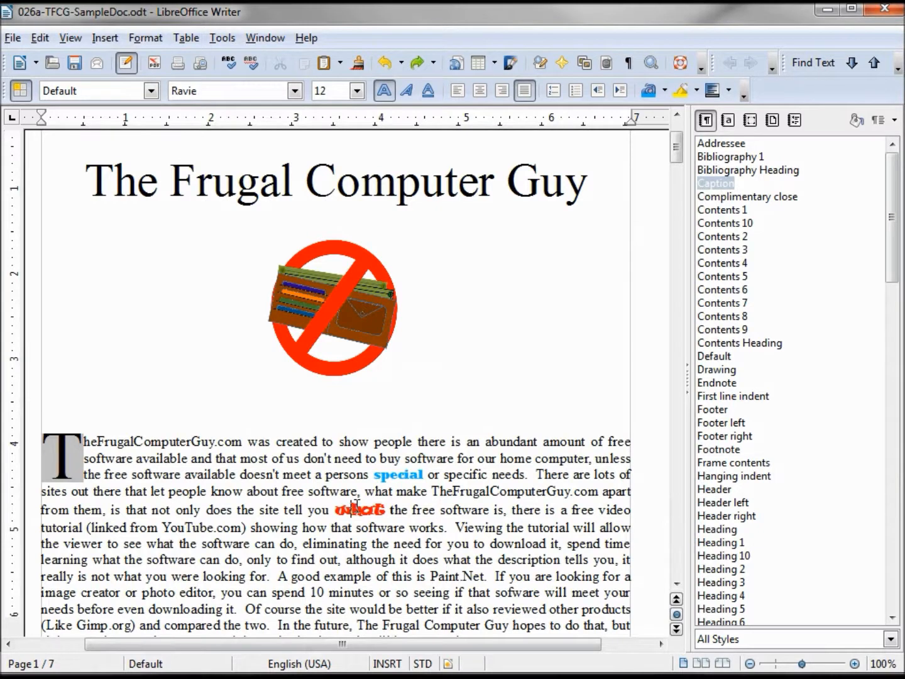
left_click(397, 475)
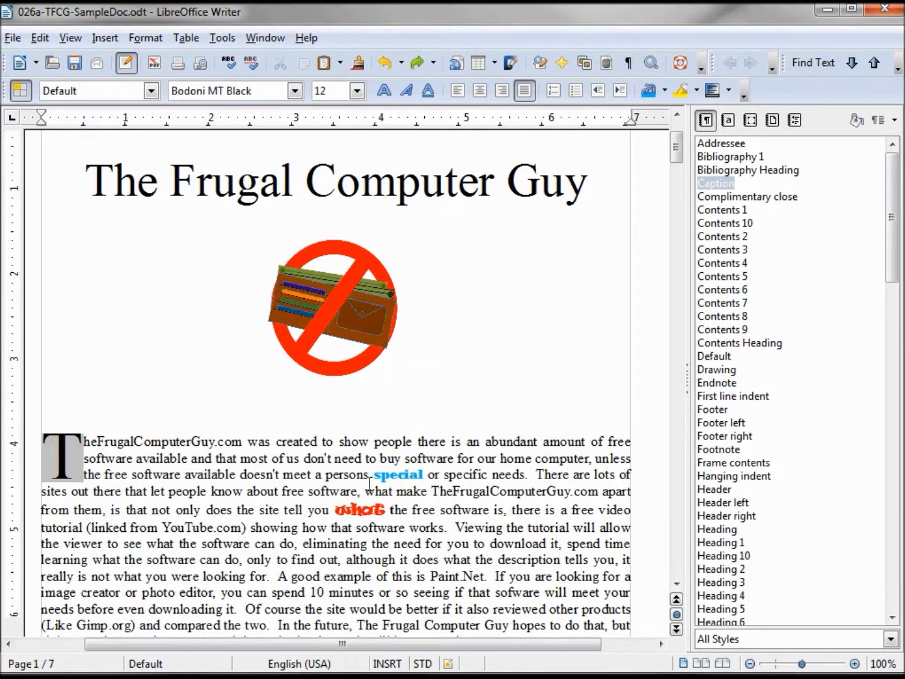
left_click_drag(334, 509, 388, 508)
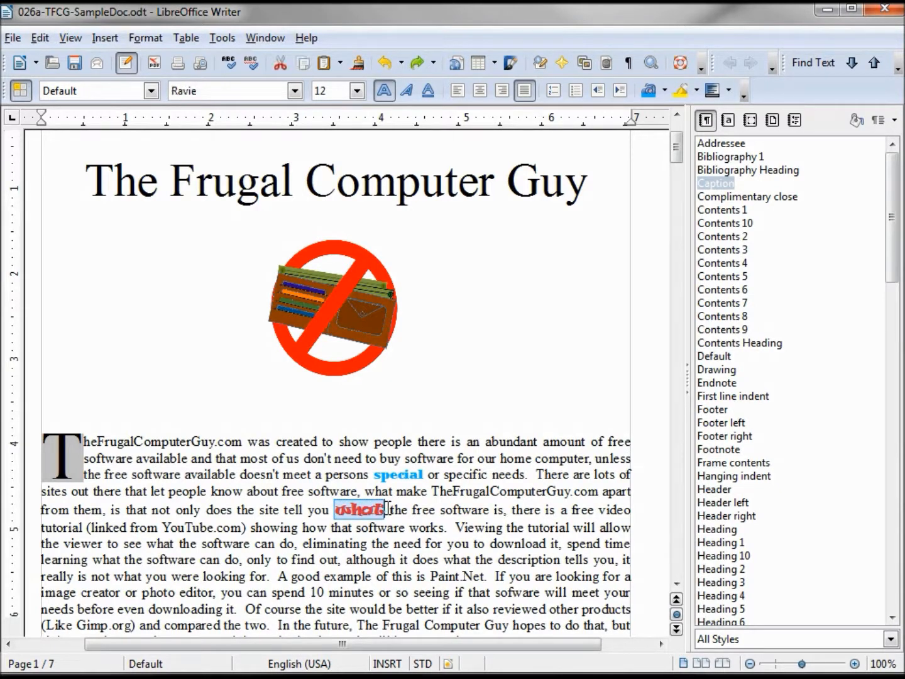
left_click(358, 62)
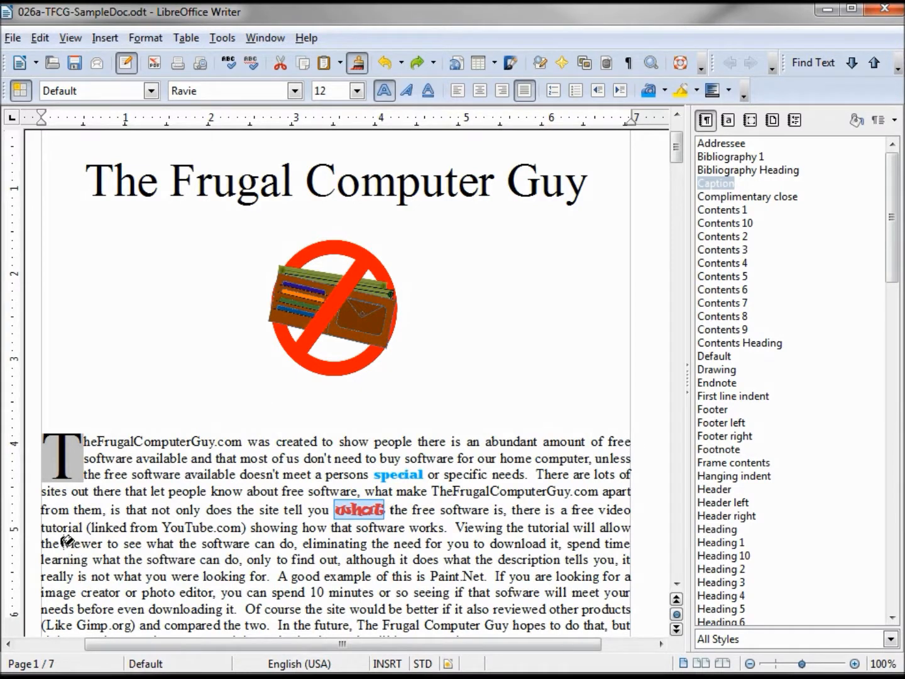
left_click_drag(64, 543, 114, 541)
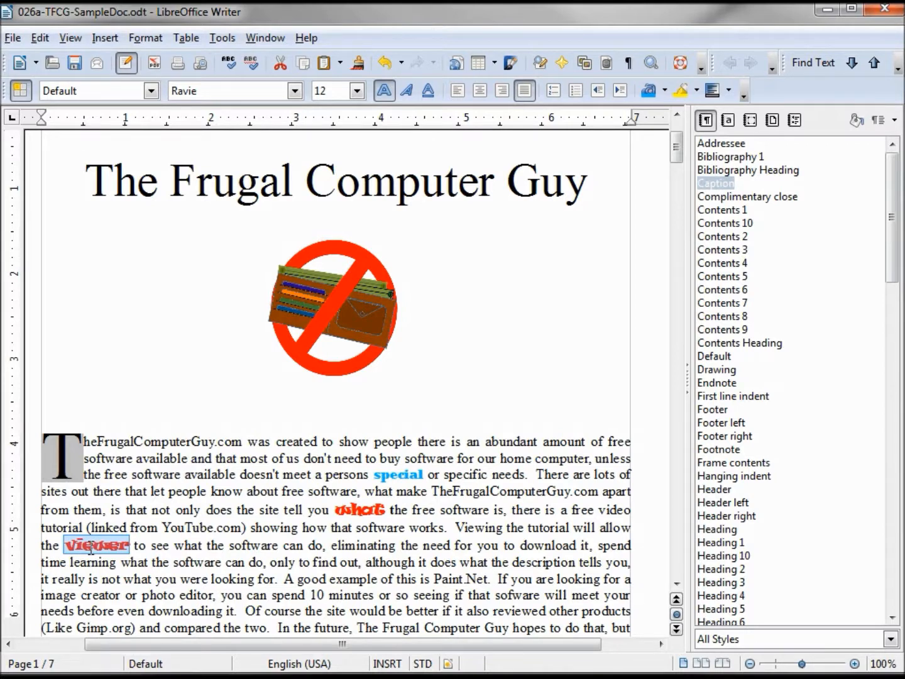
Create a paragraph style named -RedRavie from the formatted word "viewer"
left_click_drag(91, 547, 723, 239)
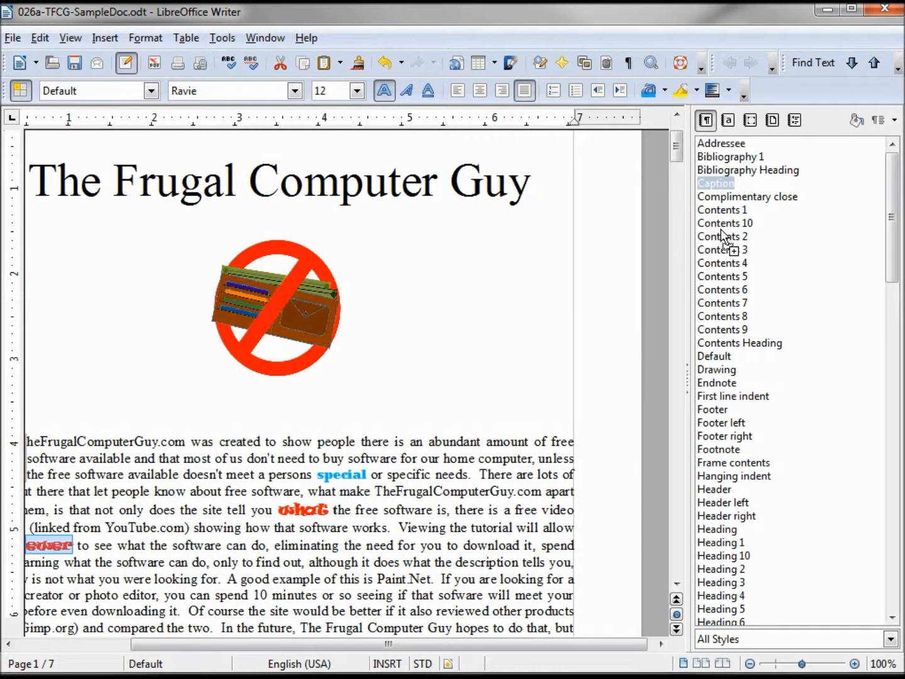
left_click_drag(723, 236, 725, 236)
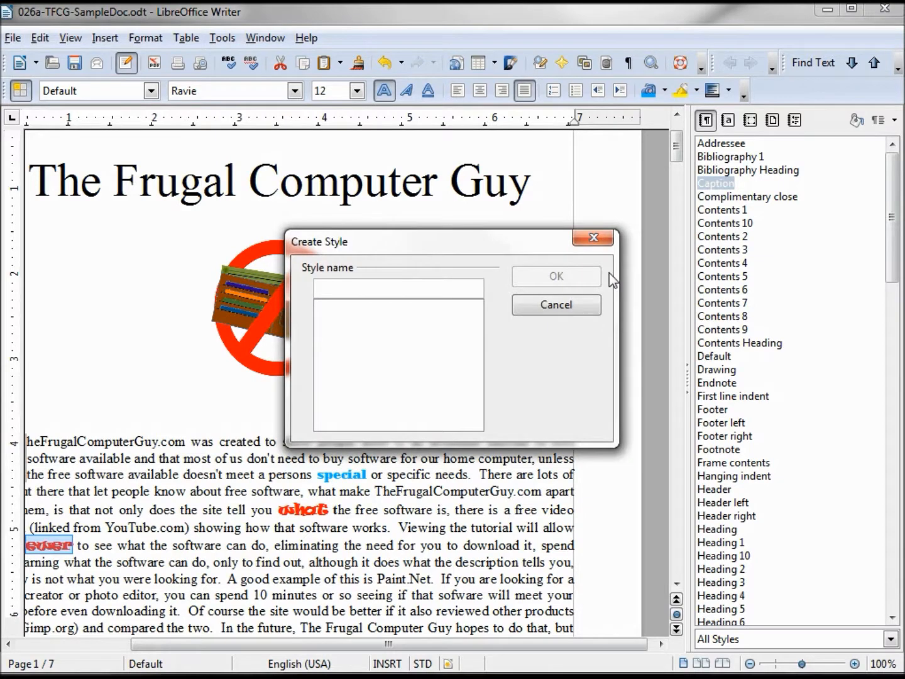
type("-RedRavi")
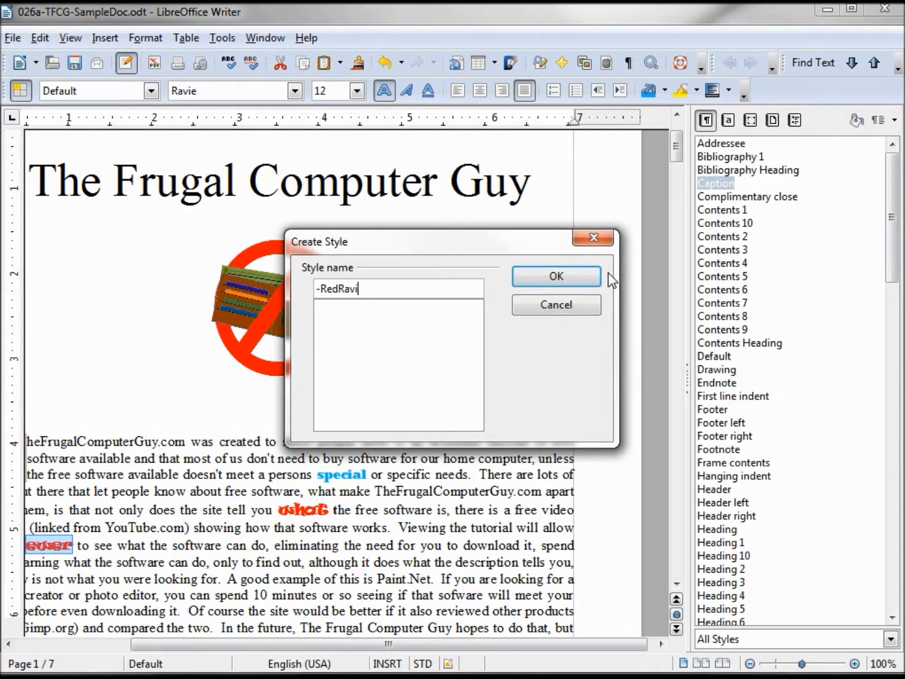
type("e")
left_click(555, 276)
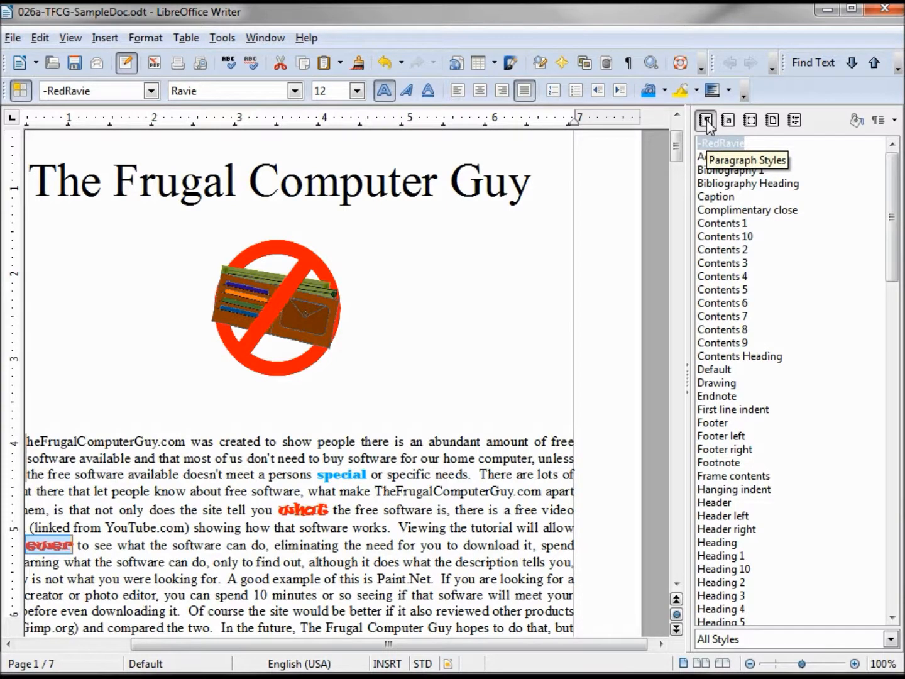
left_click(400, 526)
left_click_drag(399, 527, 448, 528)
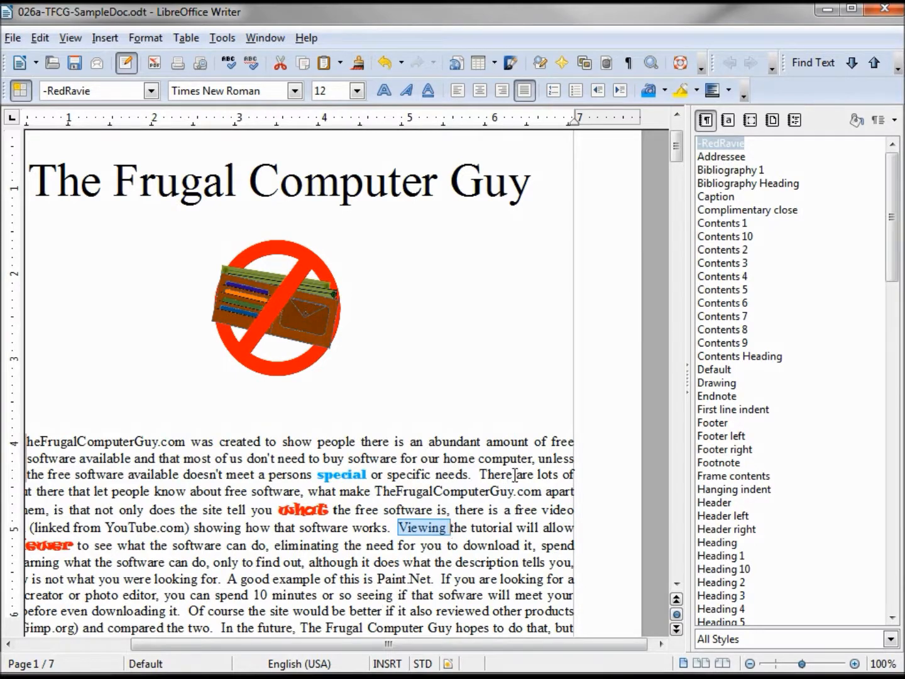
mouse_move(676, 147)
left_mouse_down()
mouse_move(678, 161)
mouse_move(677, 141)
left_mouse_up()
left_click(448, 567)
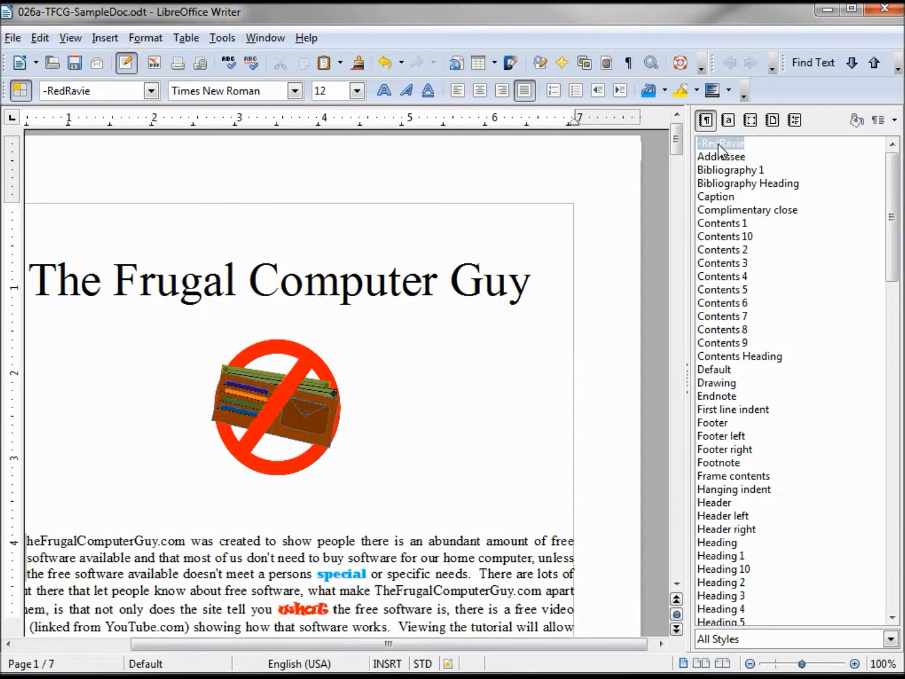
Delete the -RedRavie paragraph style, even though it is applied in the document
left_click(719, 145)
right_click(721, 151)
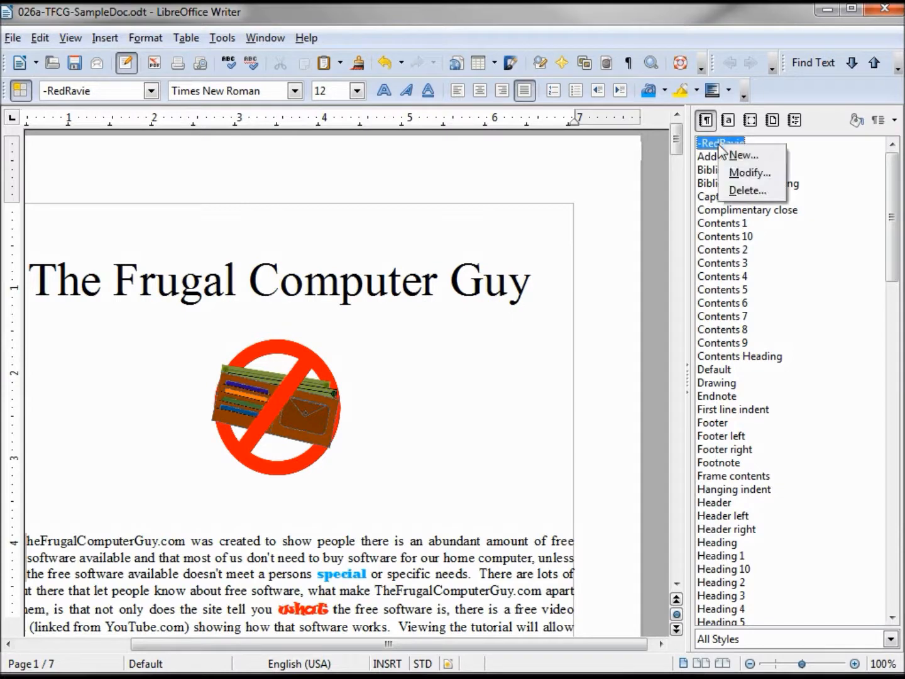
left_click(744, 194)
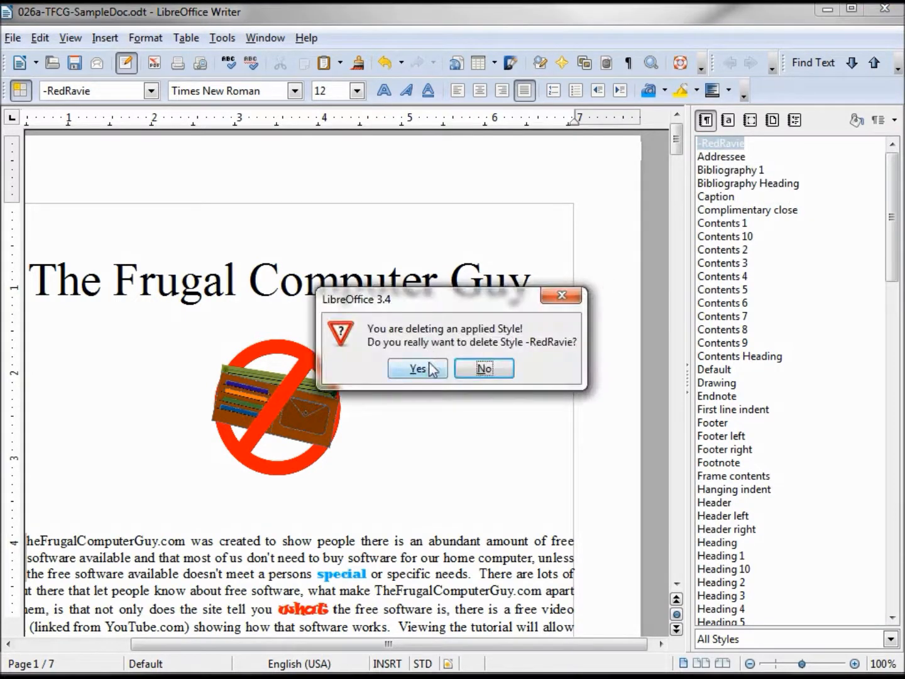
left_click(418, 369)
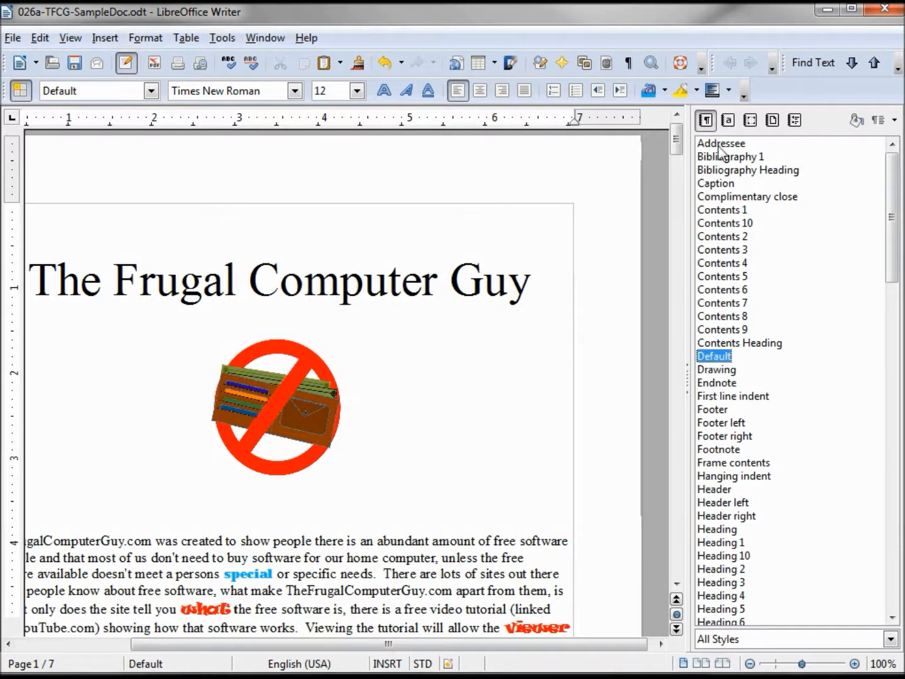
Create a character style named -RedRavie from the formatted word "viewer"
left_click(728, 121)
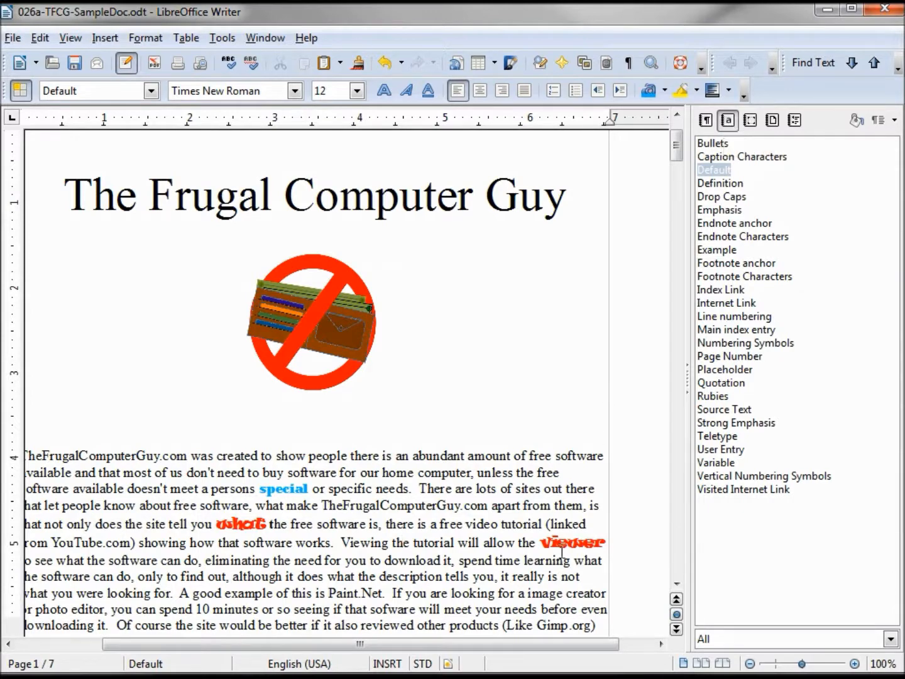
left_click_drag(539, 542, 765, 302)
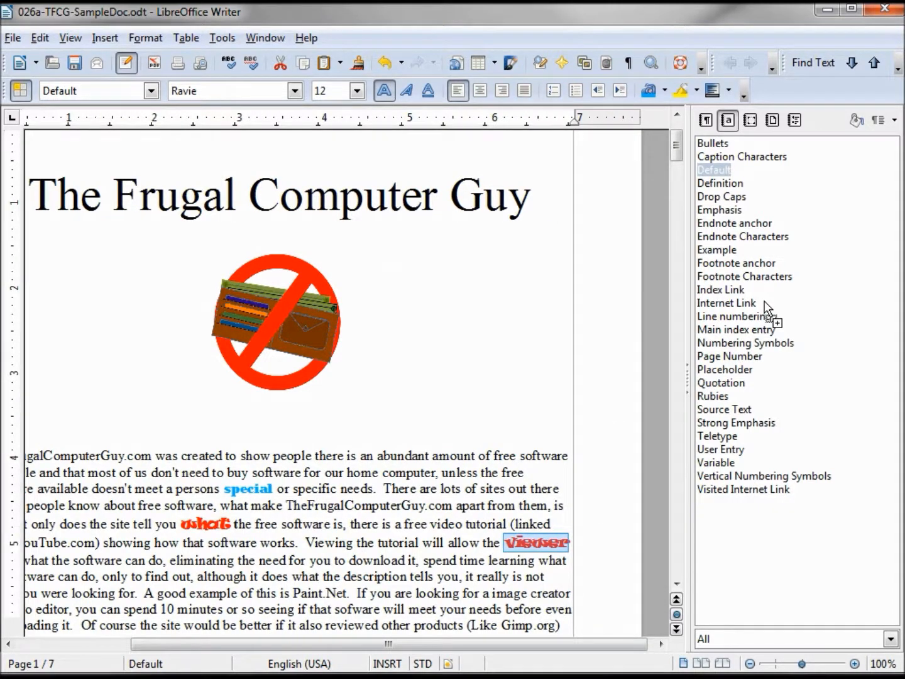
left_click_drag(764, 303, 764, 301)
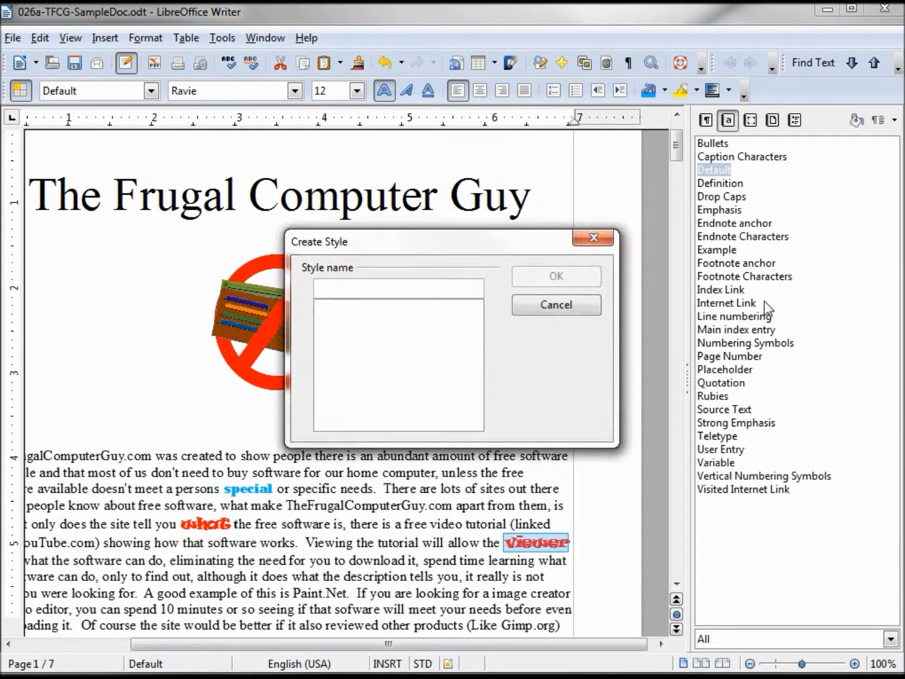
type("-")
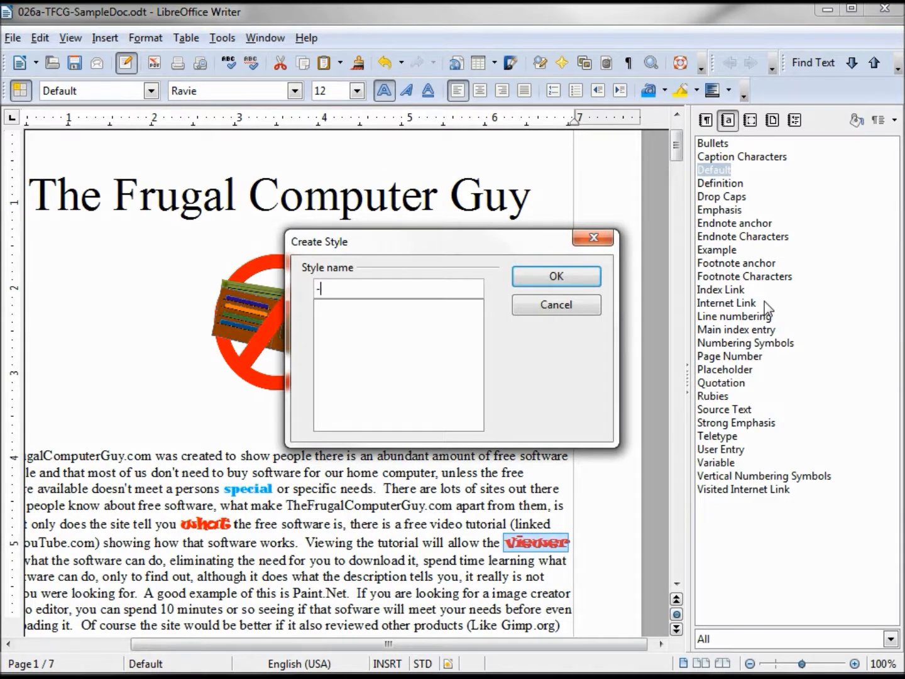
type("RedRavie")
left_click(590, 281)
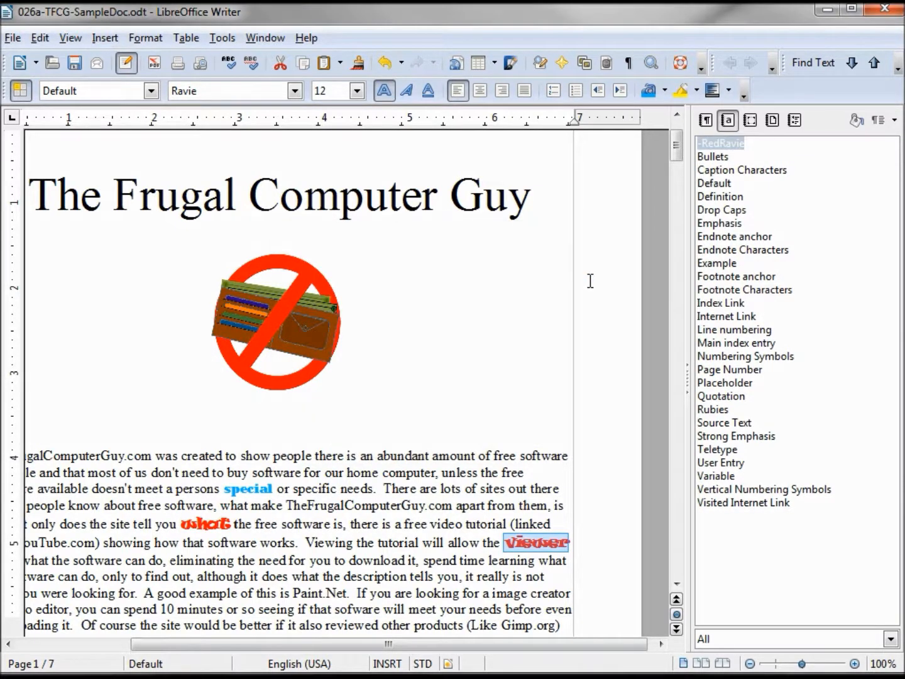
Apply the -RedRavie character style to the word "description" in the first paragraph
left_click(728, 145)
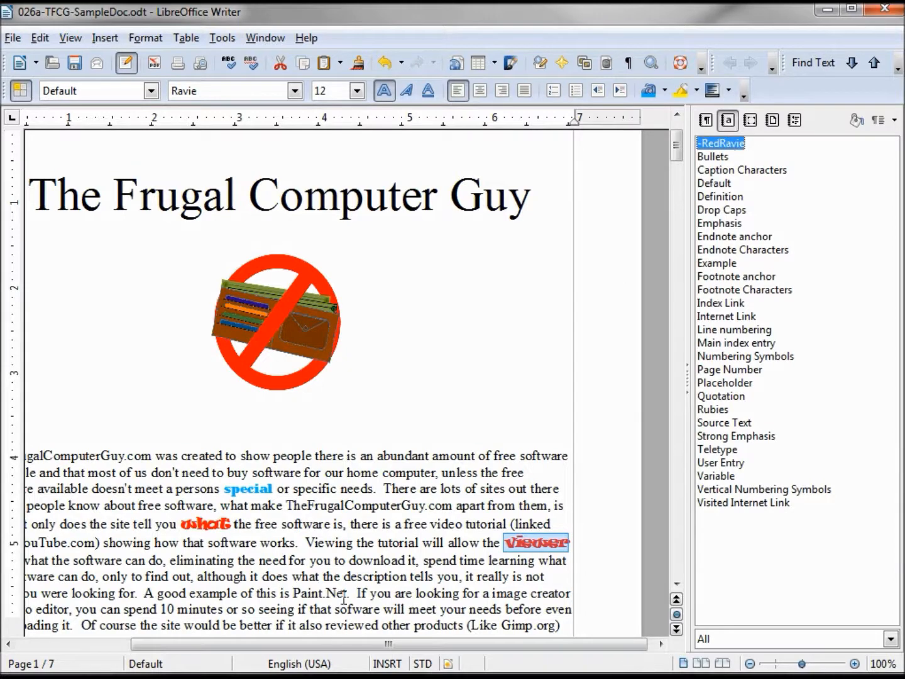
left_click_drag(343, 576, 409, 576)
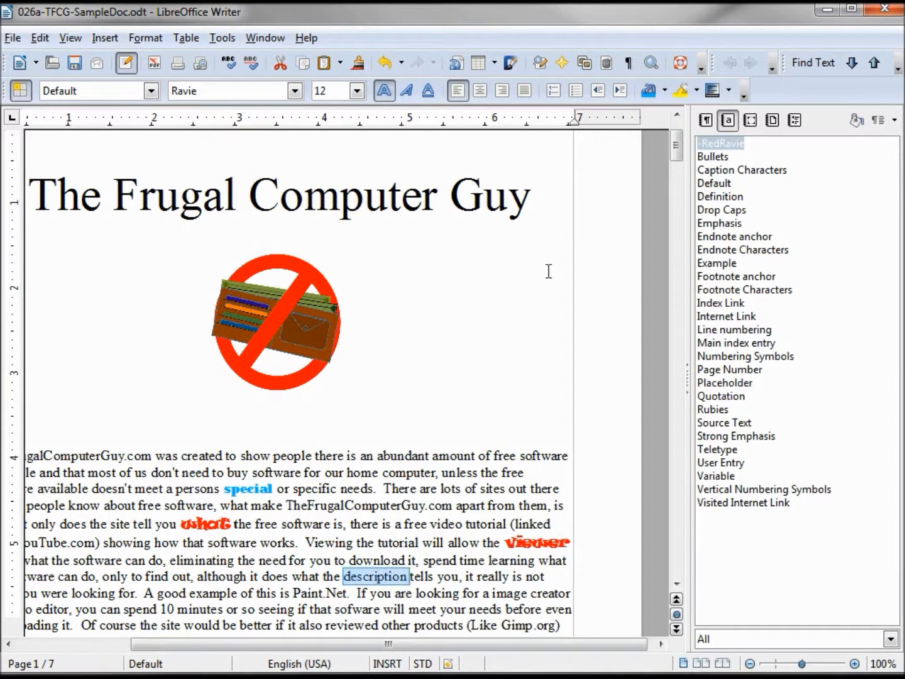
double_click(717, 144)
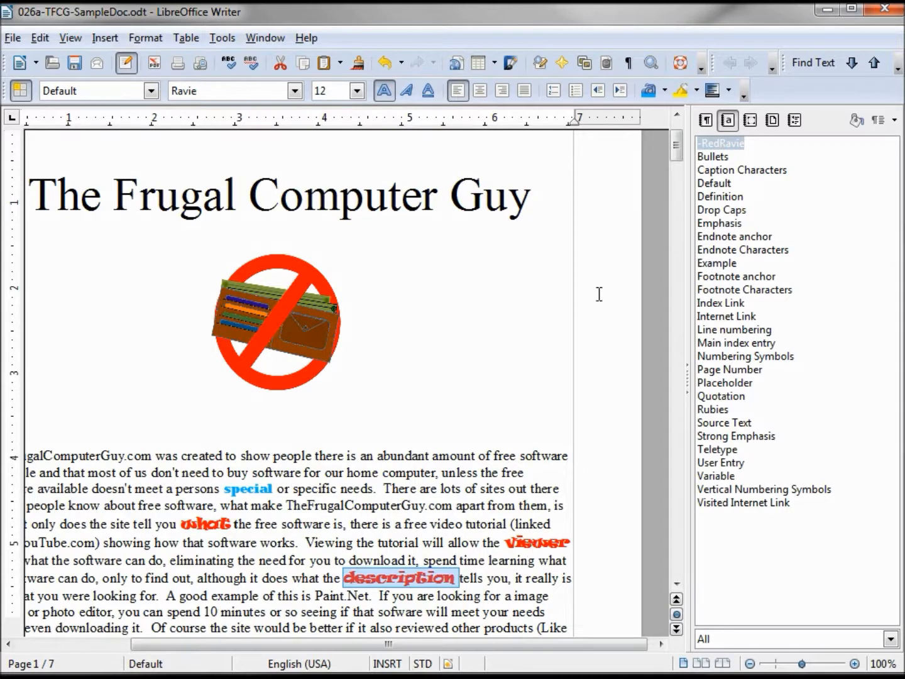
Modify the -RedRavie character style so its font color is Light magenta
right_click(731, 148)
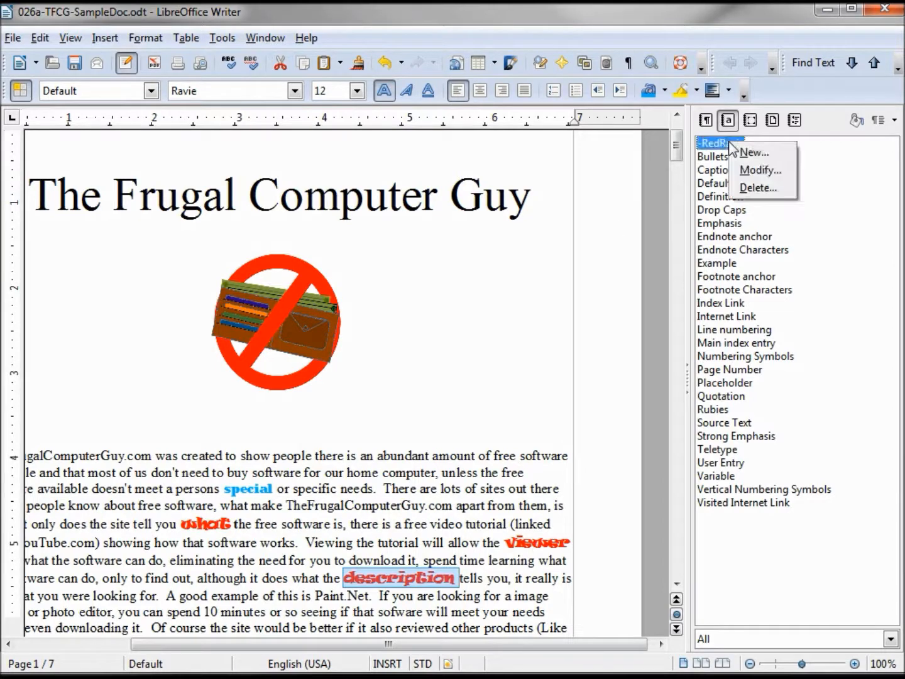
left_click(760, 174)
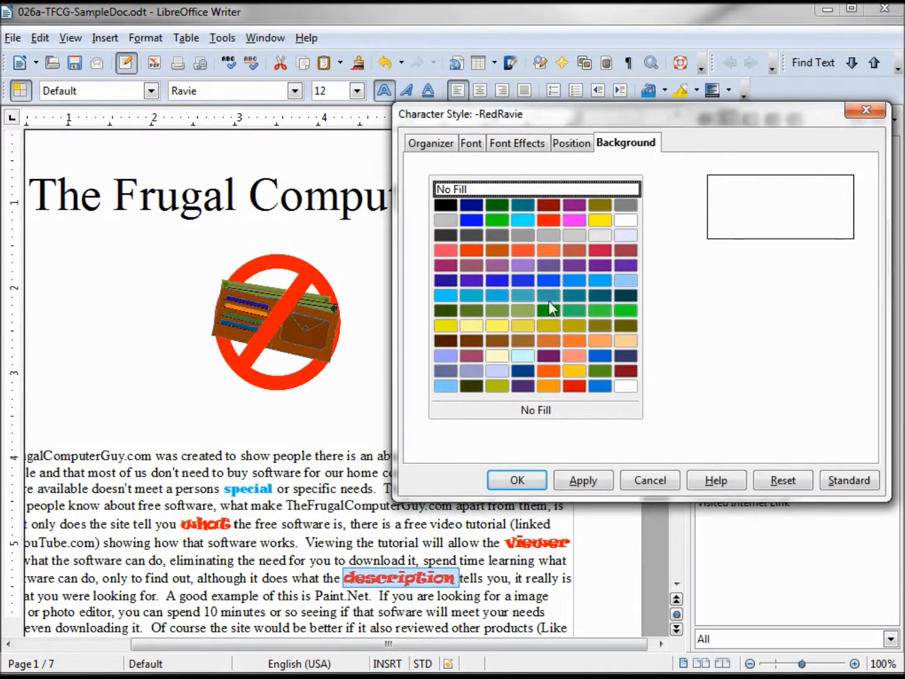
left_click(471, 143)
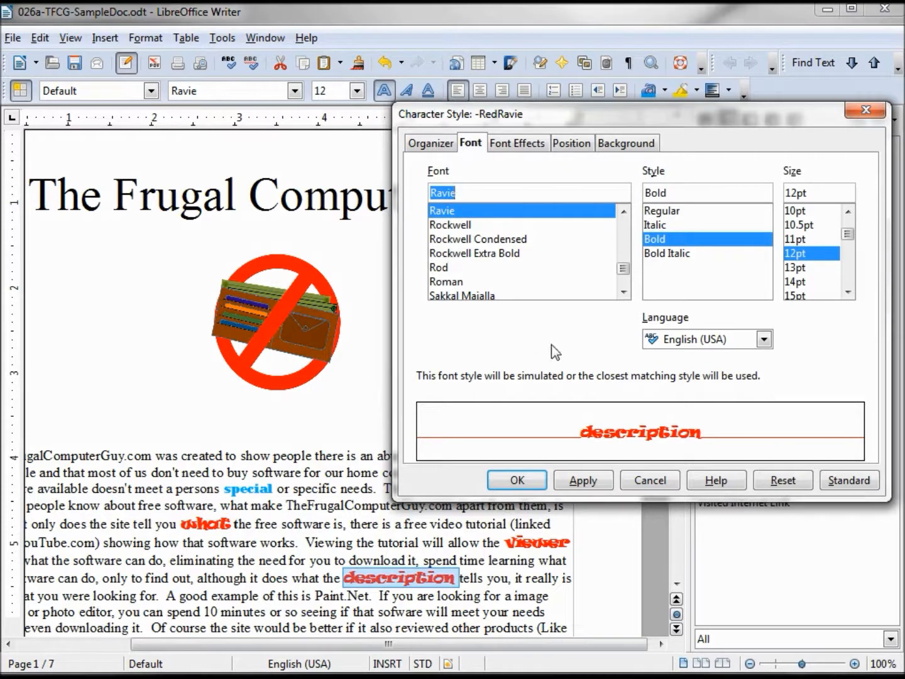
left_click(513, 143)
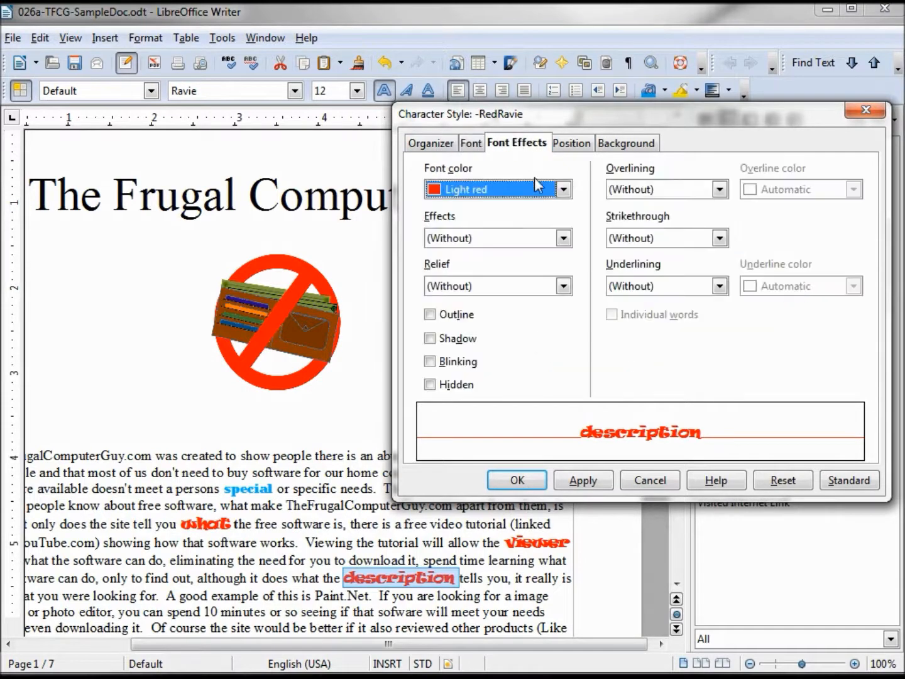
left_click(564, 190)
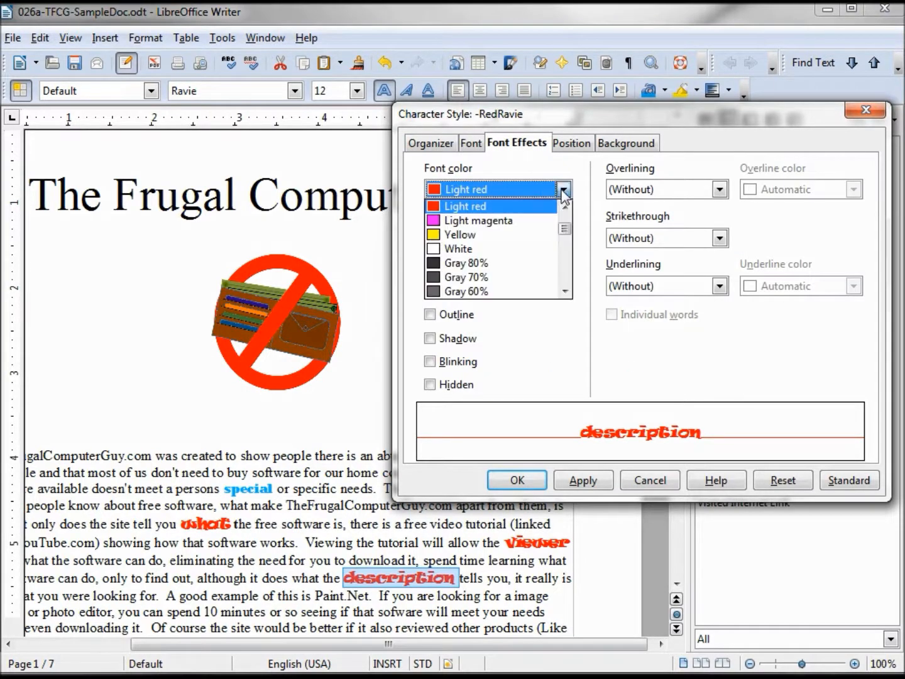
left_click(476, 223)
left_click(568, 482)
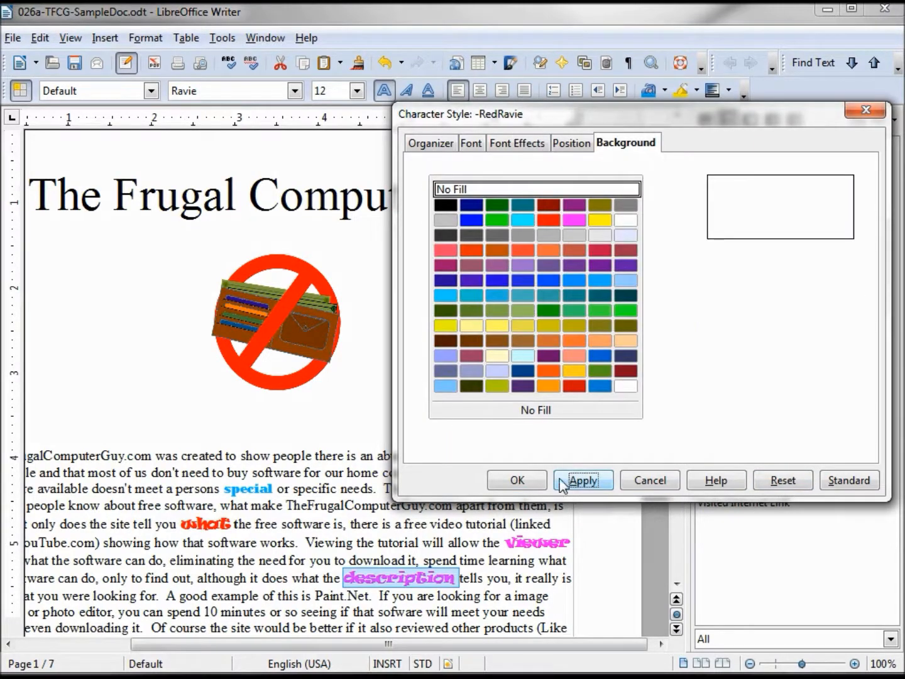
left_click(518, 481)
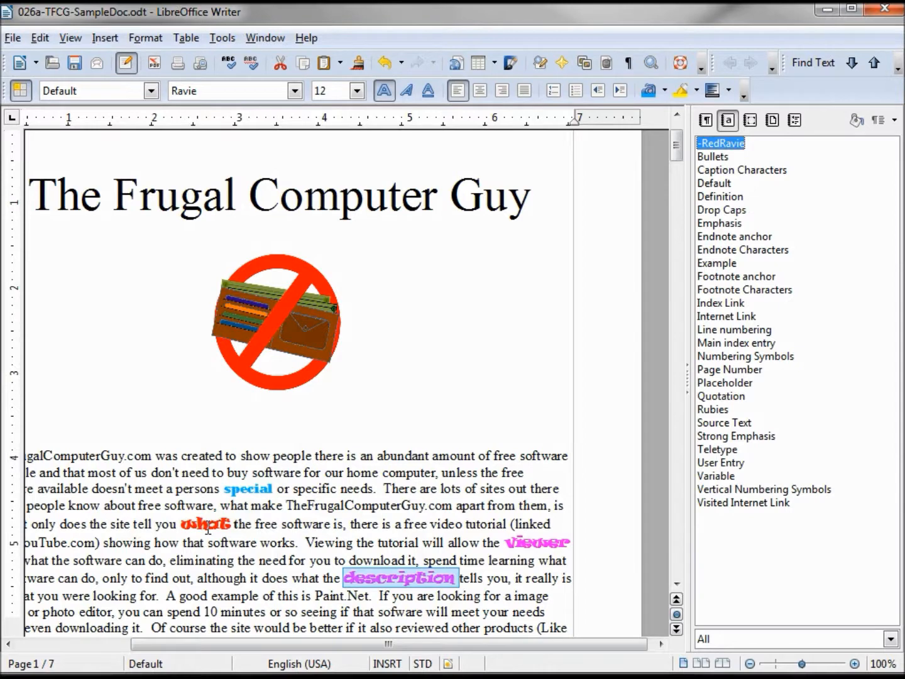
Create a character style named -BlueBo from the blue formatted word "special" in the first paragraph
left_click(253, 496)
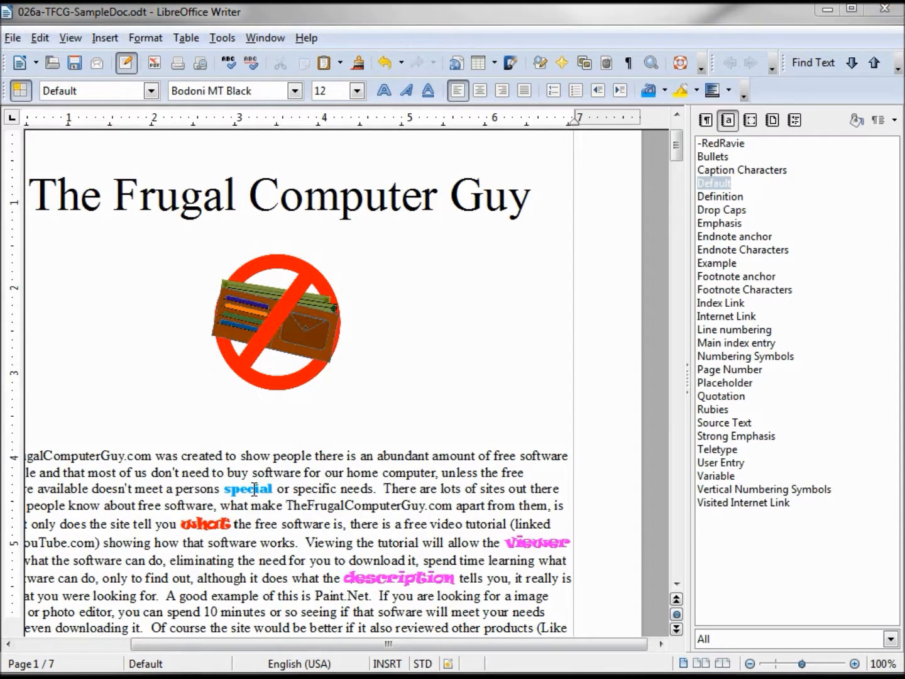
double_click(254, 489)
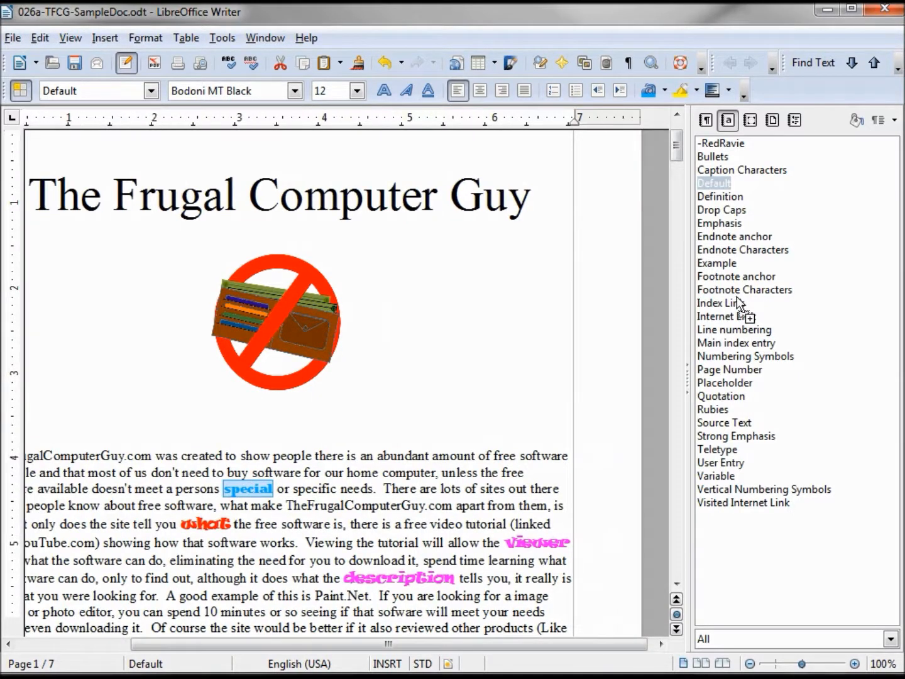
key("shift+F11")
type("-")
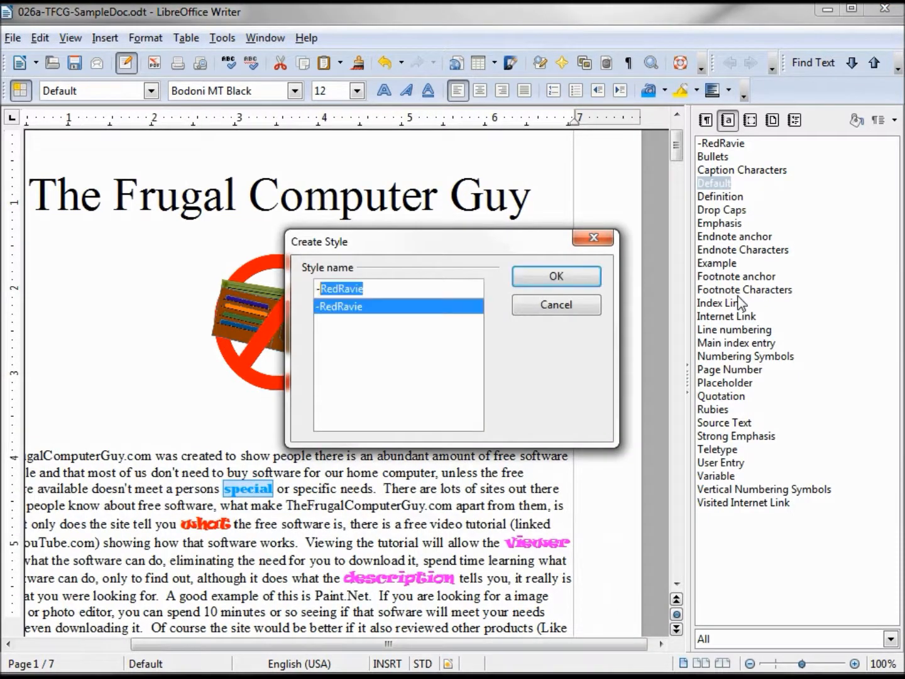
type("BlueBo")
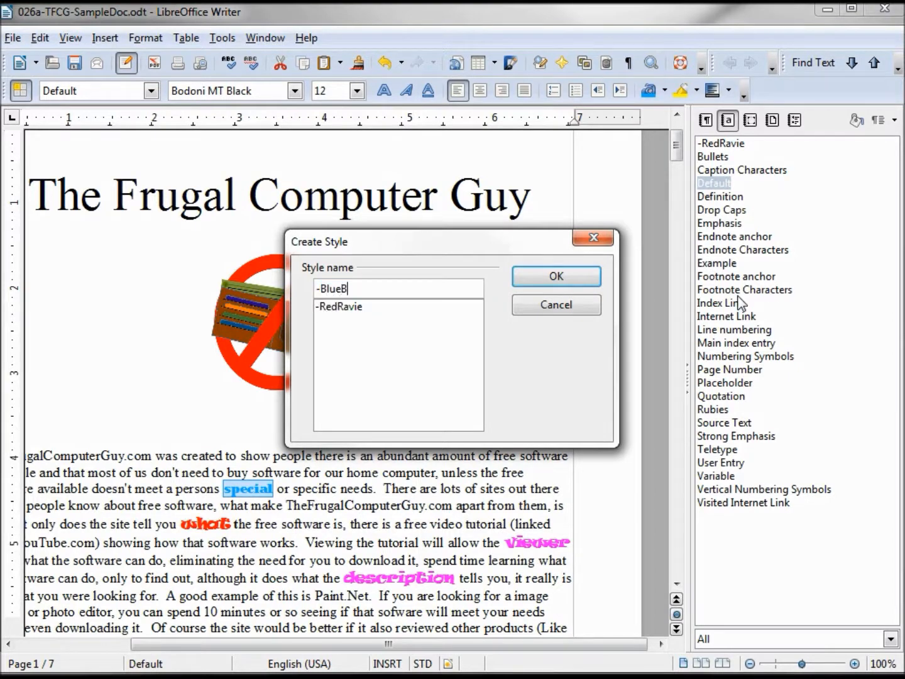
left_click(551, 278)
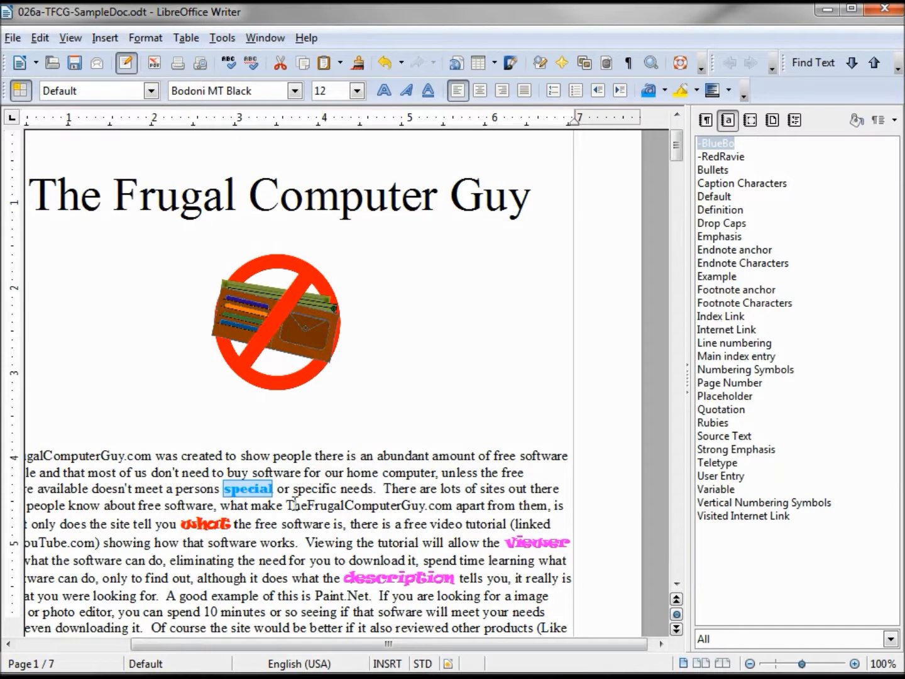
left_click(249, 488)
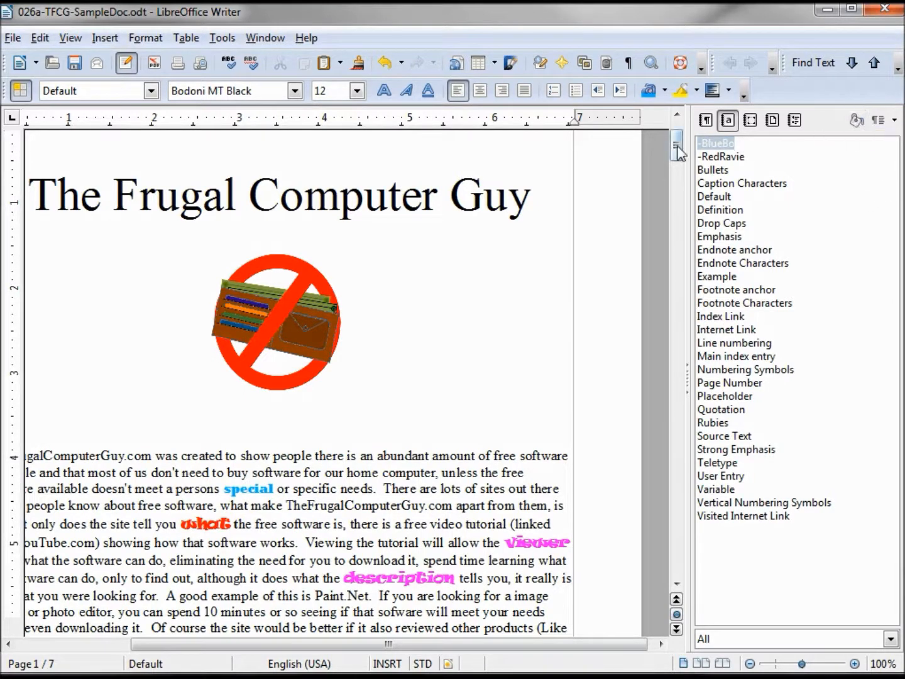
Apply the -BlueBo character style in Fill Format mode to "that", "ouTube.com)" and "software" in the first paragraph
left_click(721, 156)
left_click(715, 145)
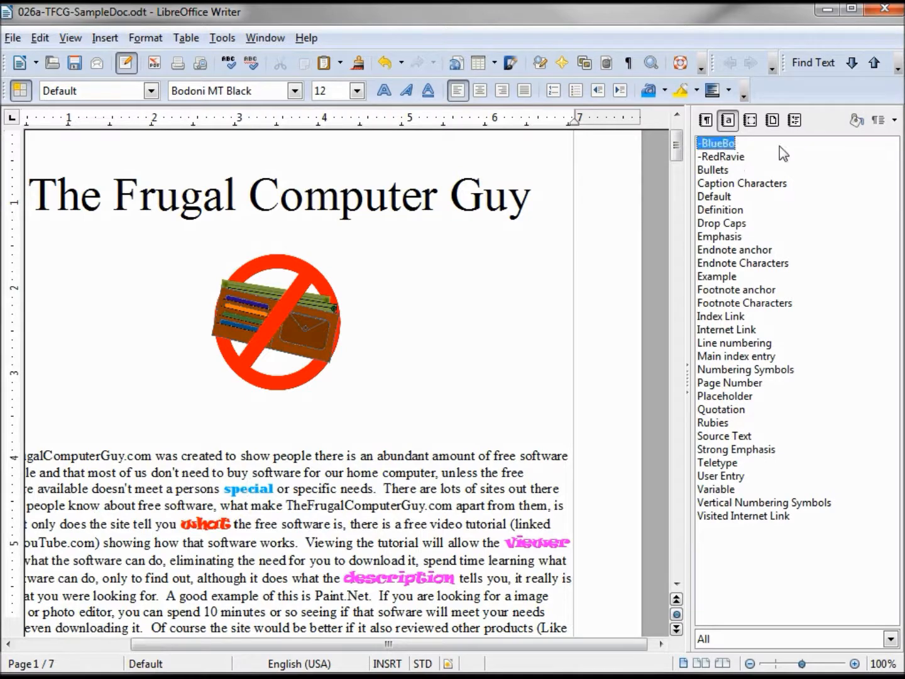
left_click(856, 121)
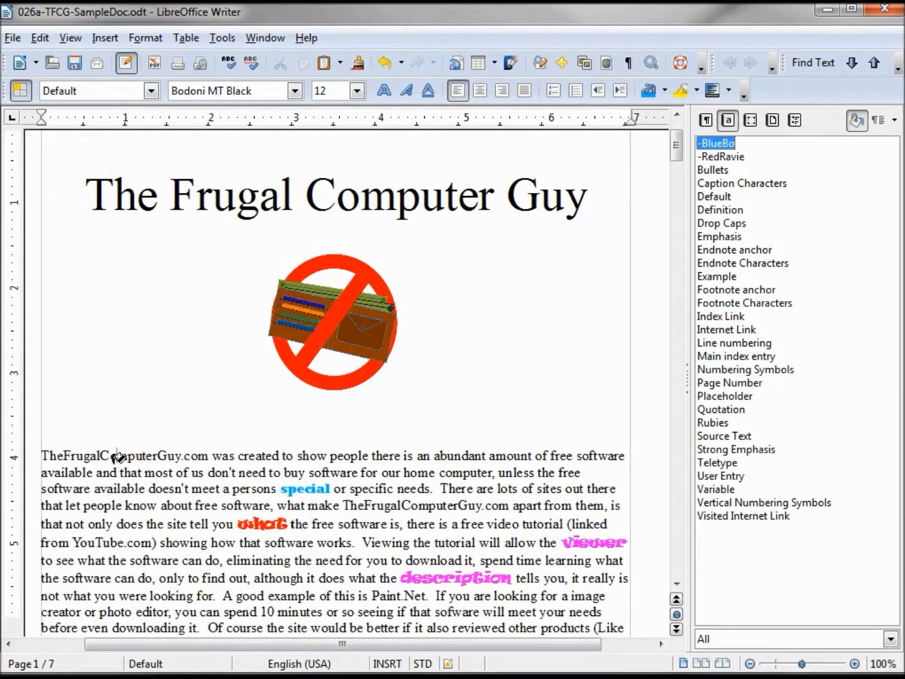
left_click(122, 466)
left_click(135, 472)
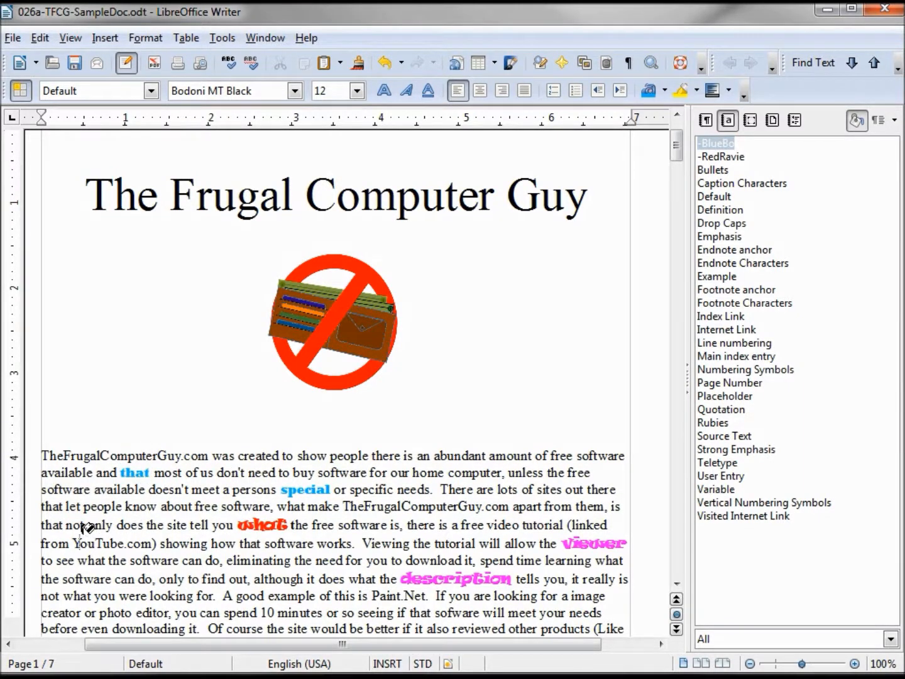
left_click_drag(77, 538, 254, 550)
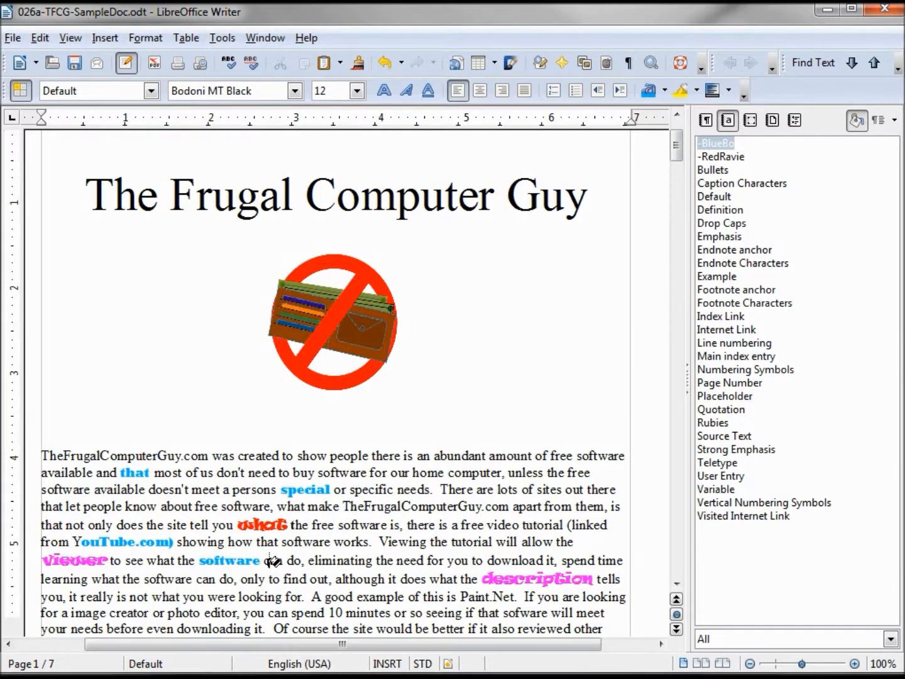
key("Escape")
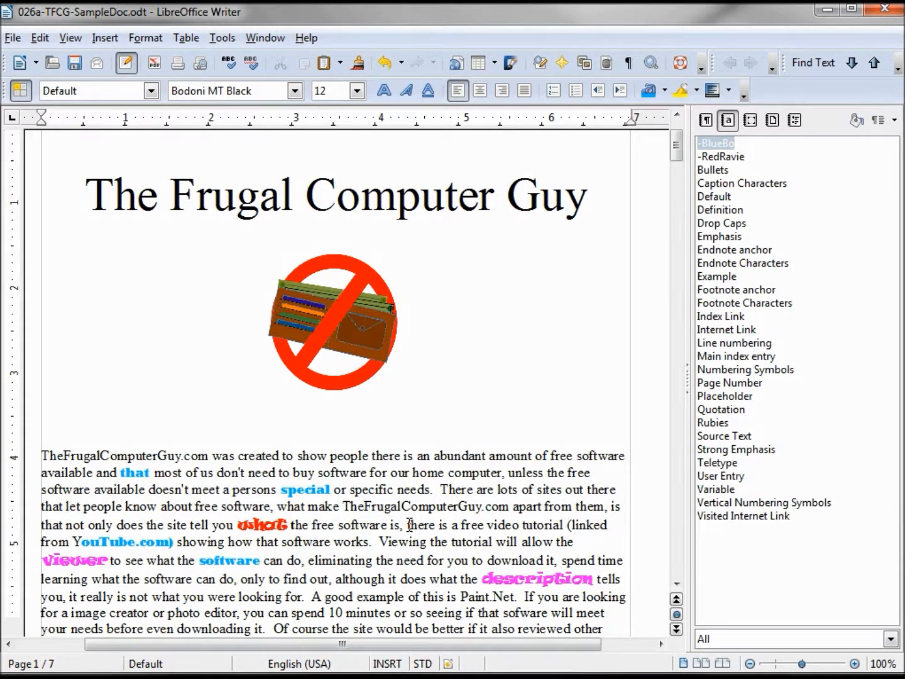